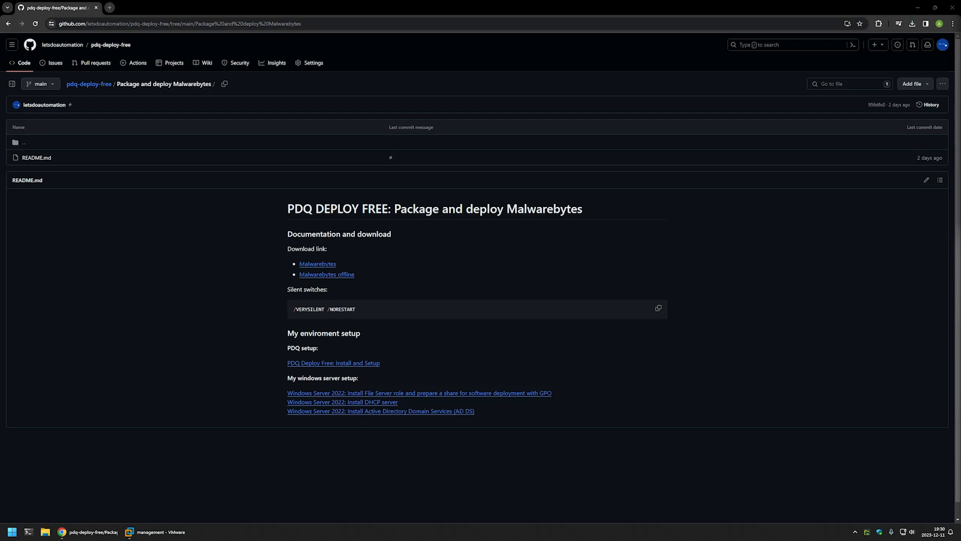
- Review the README's environment setup section, covering the Windows server setup and PDQ setup links
left_click_drag(497, 412, 346, 344)
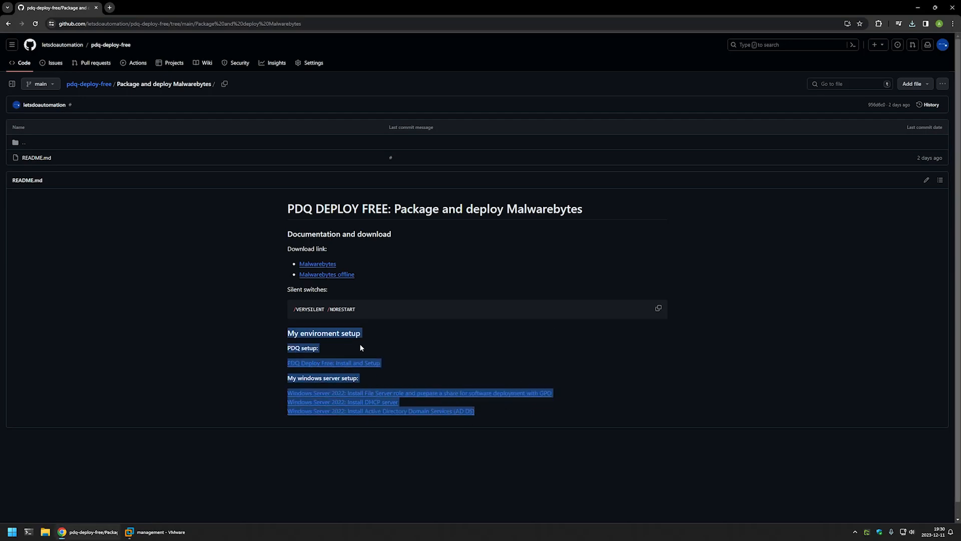
left_click_drag(481, 409, 291, 379)
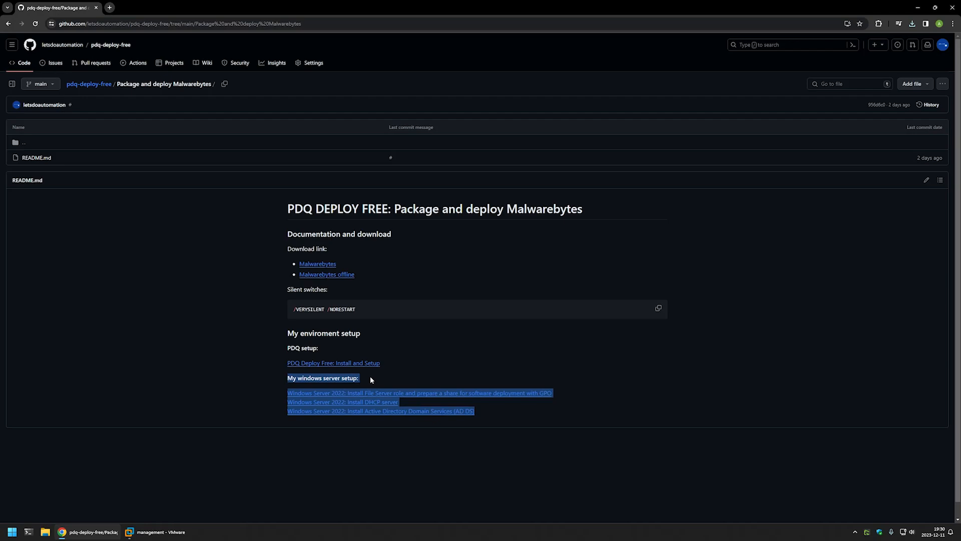
left_click_drag(396, 364, 322, 352)
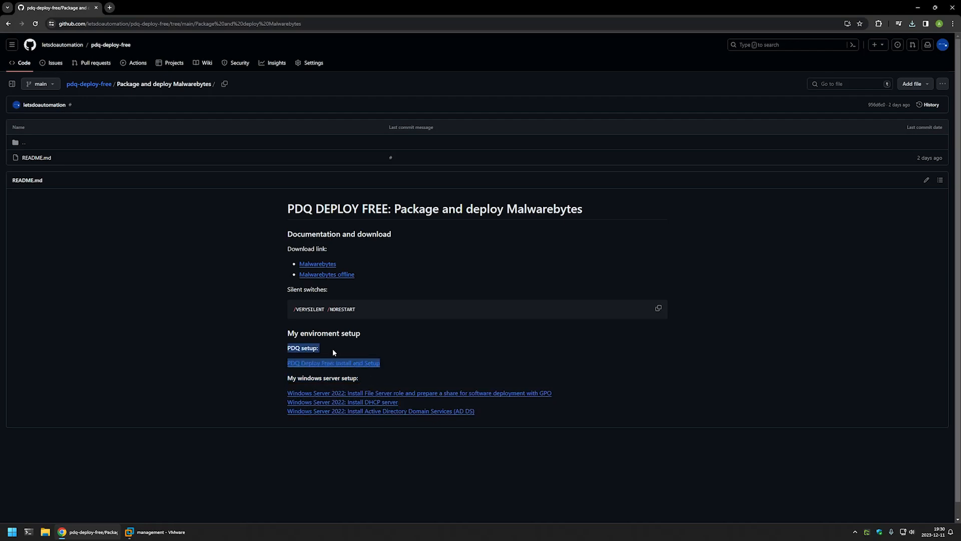
left_click(345, 347)
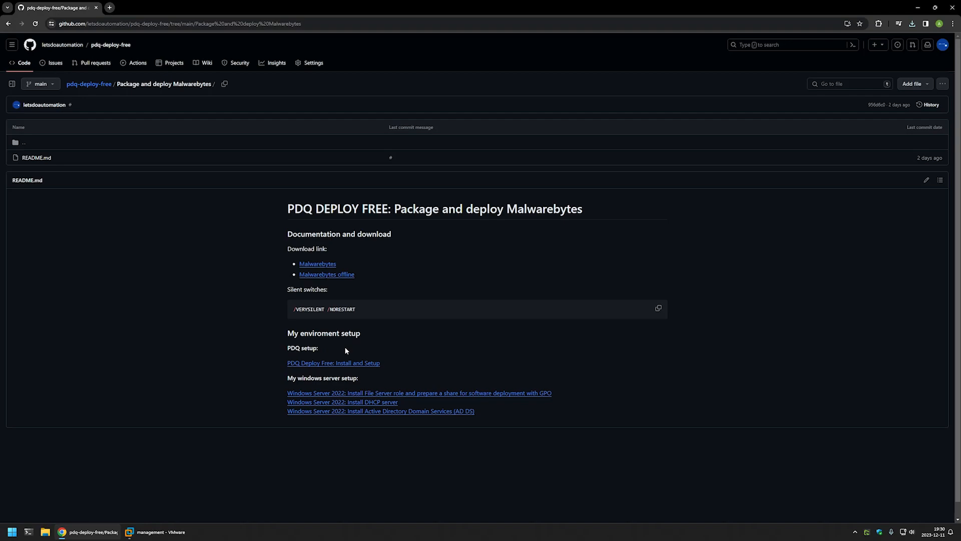
- Open the Malwarebytes offline link from the README and download the full offline installer from the forum's mb4_offline link
middle_click(347, 276)
left_click(144, 9)
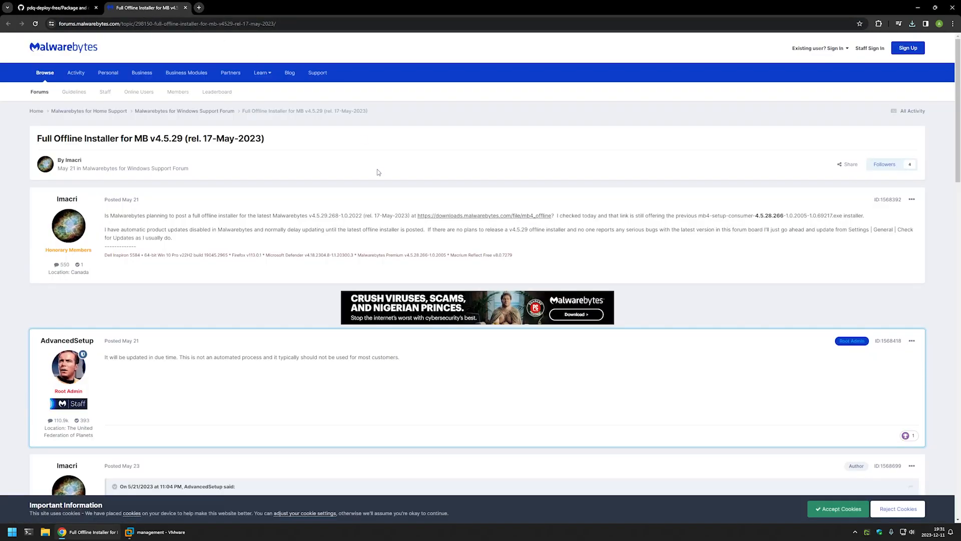
scroll(351, 175, "down", 5)
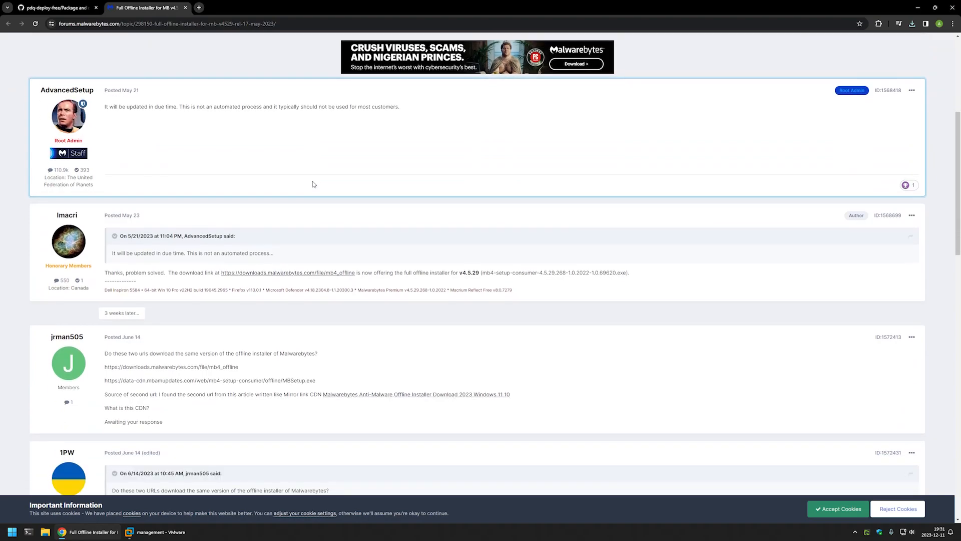
left_click_drag(221, 272, 376, 273)
left_click(305, 276)
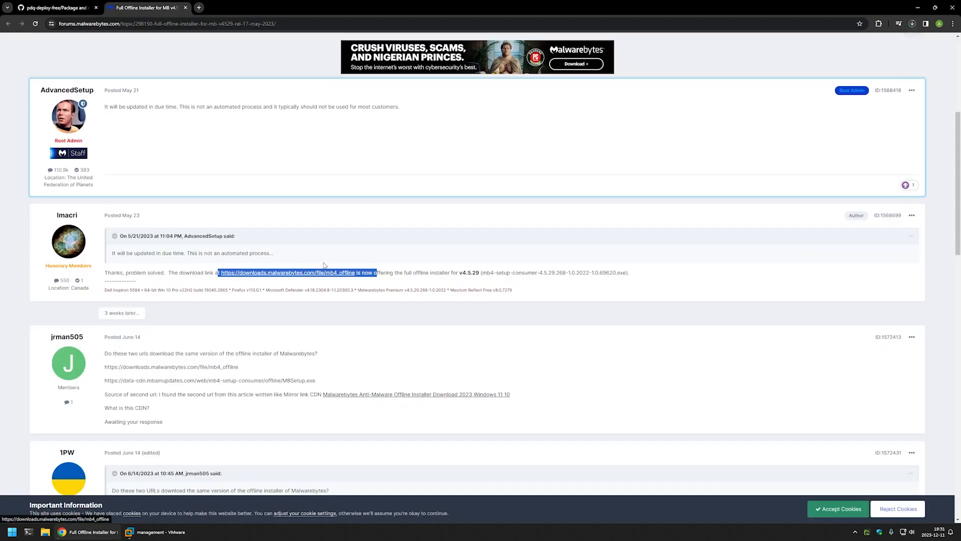
left_click(311, 192)
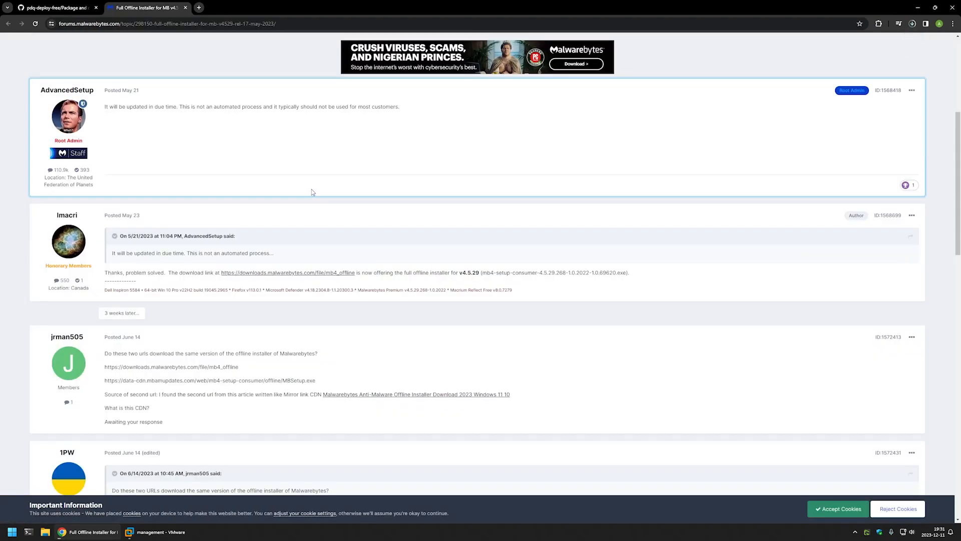
- Return to the README, open the Malwarebytes support article and download the Malwarebytes for Windows installer
left_click(53, 5)
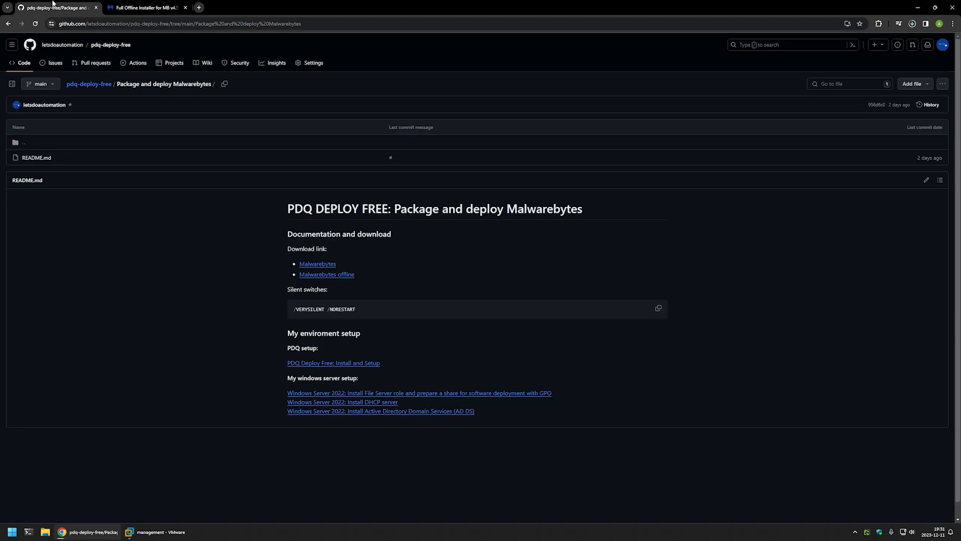
left_click(329, 265)
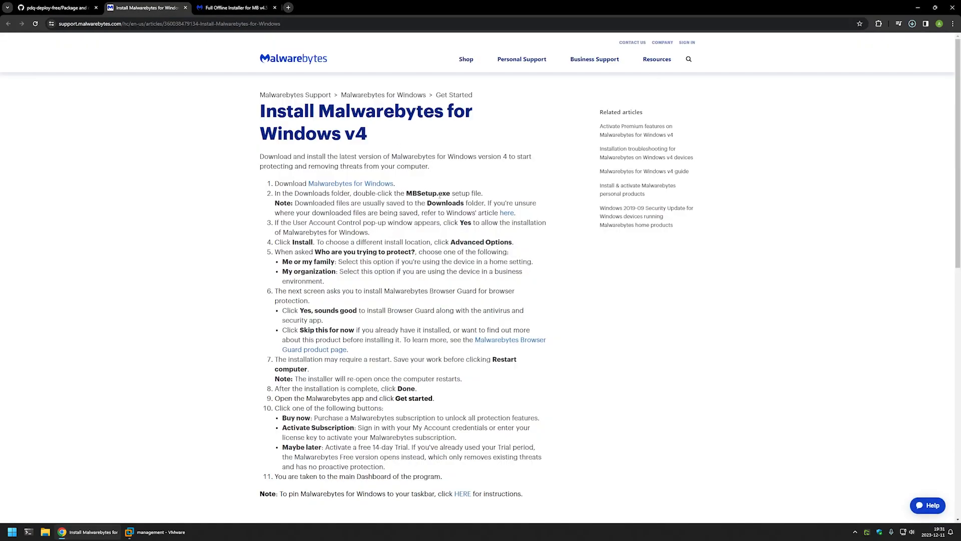
scroll(432, 191, "down", 5)
scroll(371, 291, "up", 5)
left_click_drag(404, 185, 263, 188)
left_click(352, 219)
left_click(344, 184)
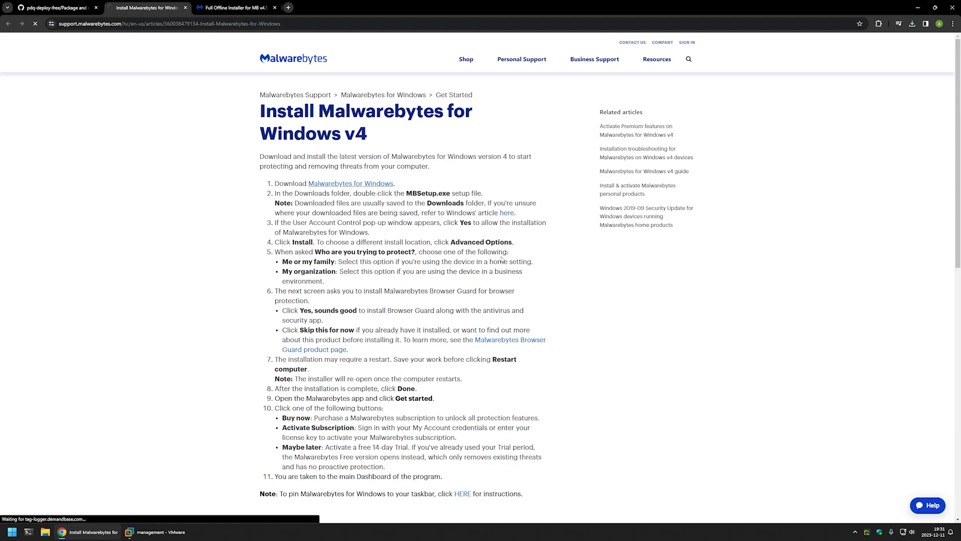
- Compare the two MBSetup installers in the Downloads folder and copy the larger offline one, MBSetup.exe
right_click(45, 531)
left_click(25, 410)
left_click(328, 231)
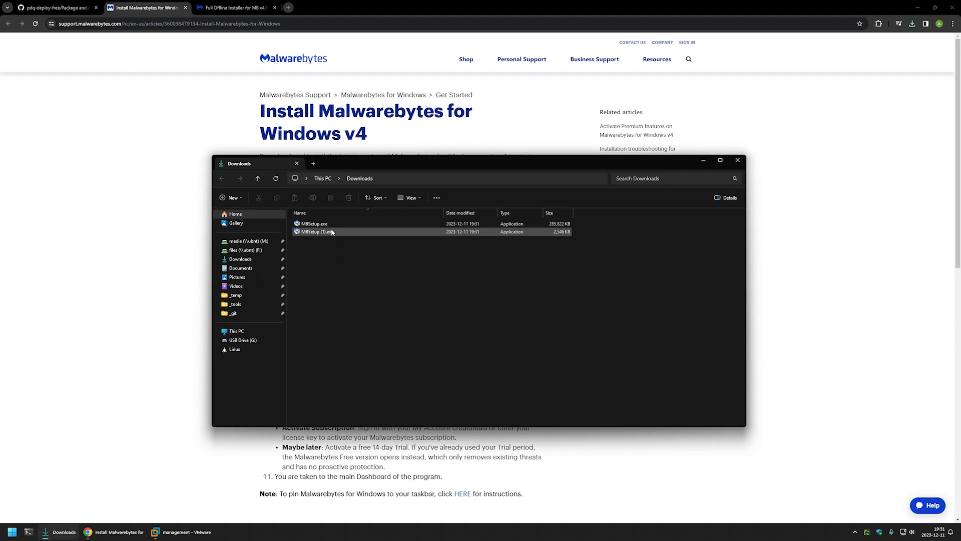
left_click(565, 224)
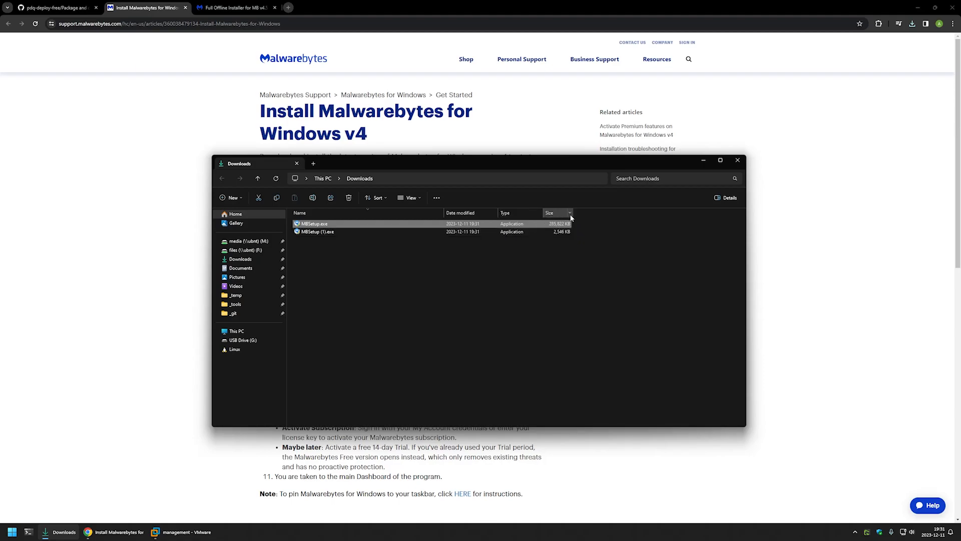
left_click(321, 232)
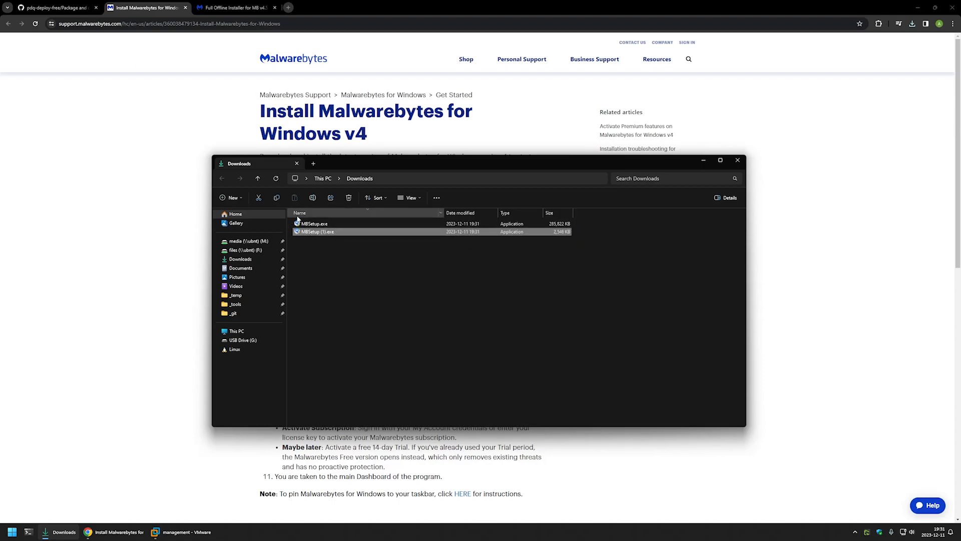
left_click(314, 224)
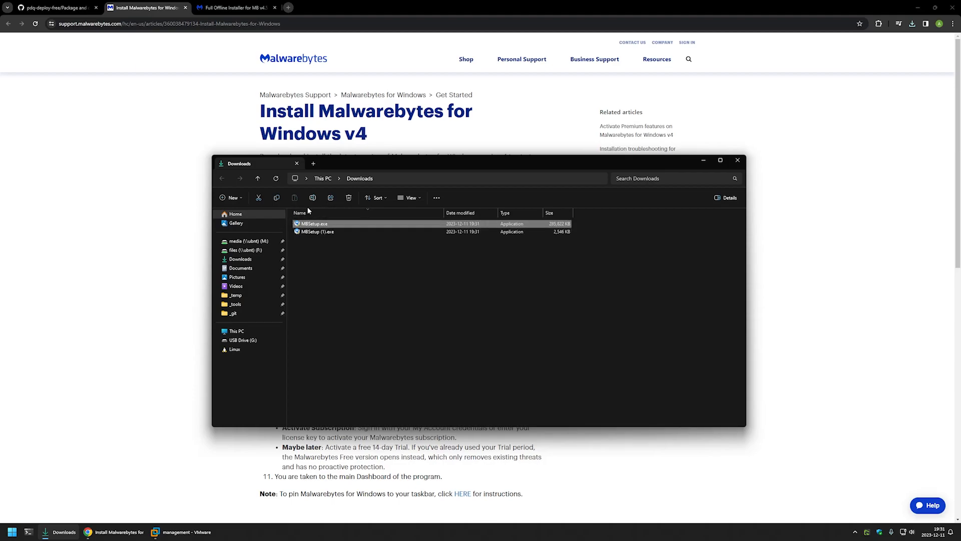
left_click(316, 250)
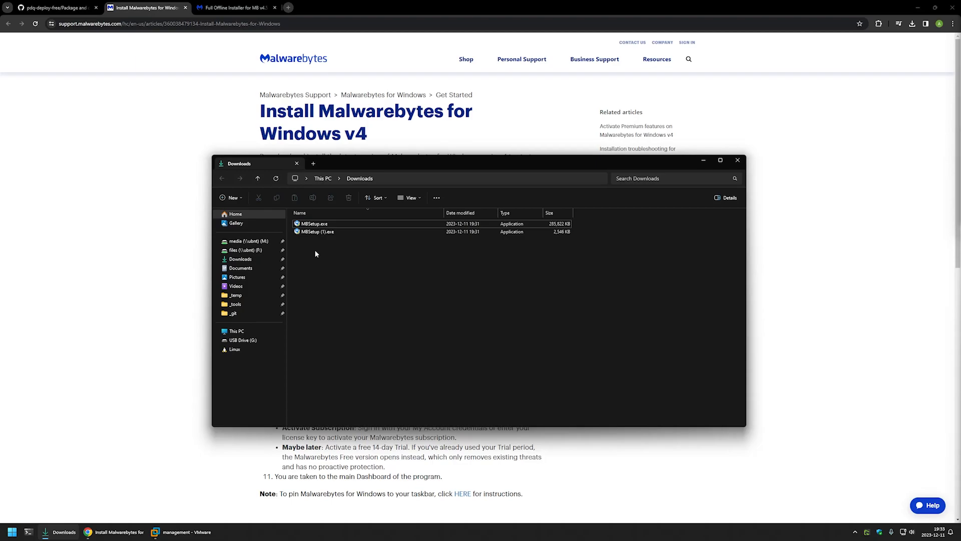
right_click(308, 224)
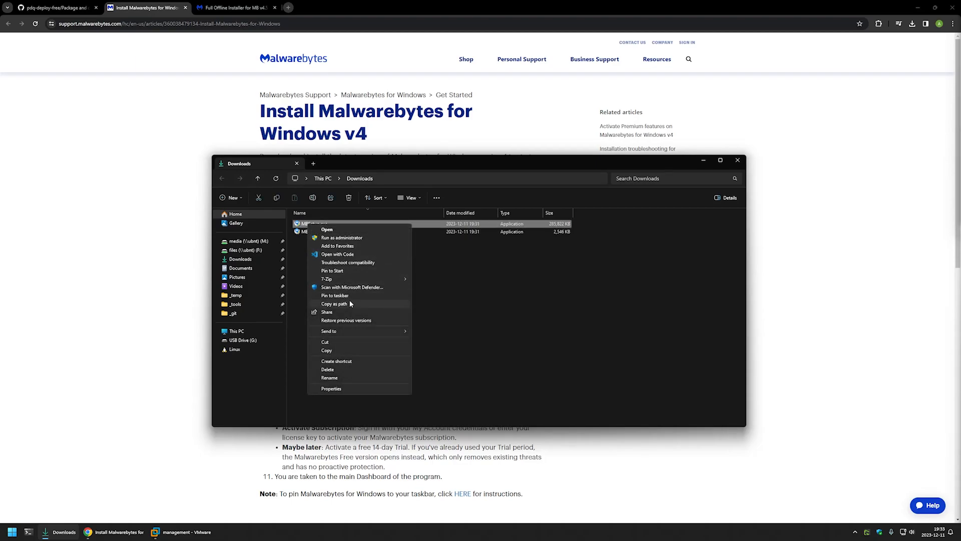
left_click(337, 349)
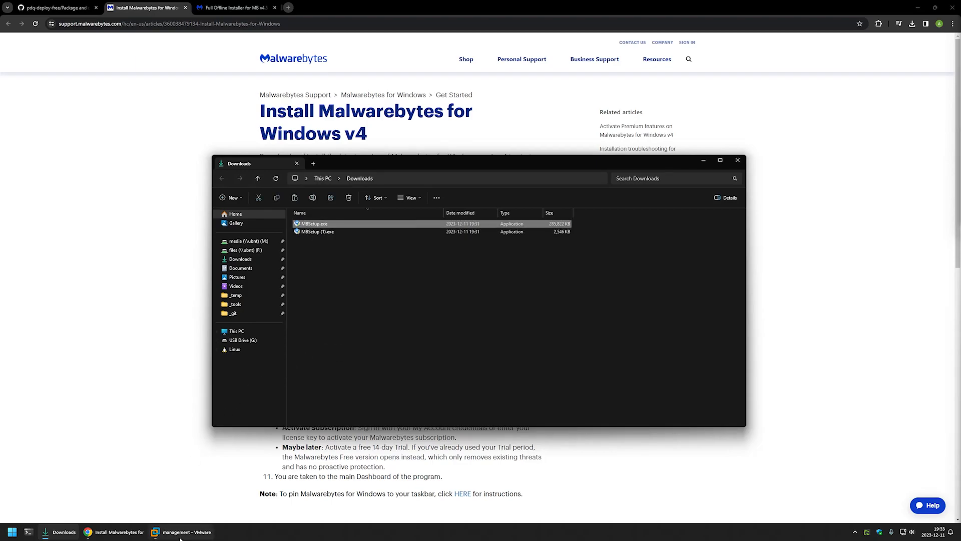
- Switch to the management virtual machine in VMware and open the software share on \\srv02 in File Explorer
left_click(181, 532)
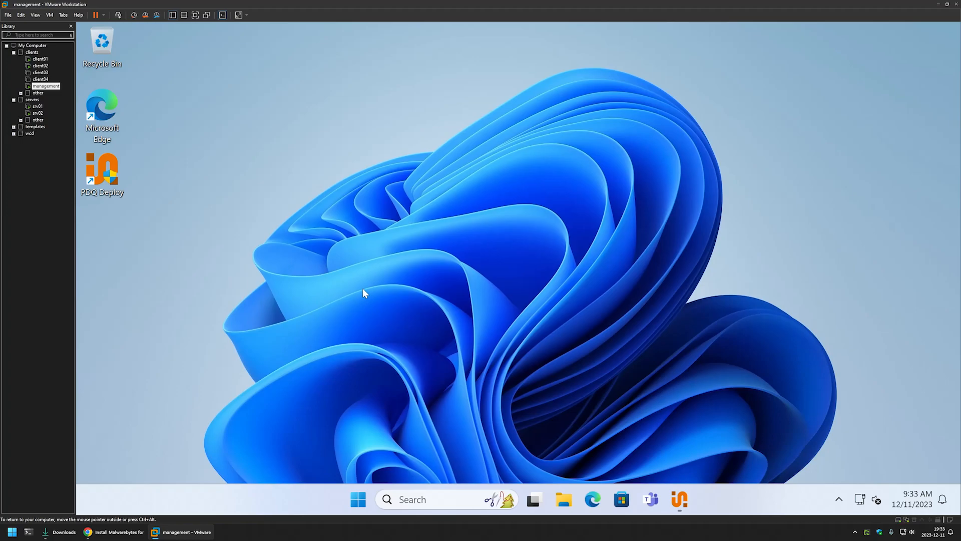
left_click(563, 498)
left_click(409, 96)
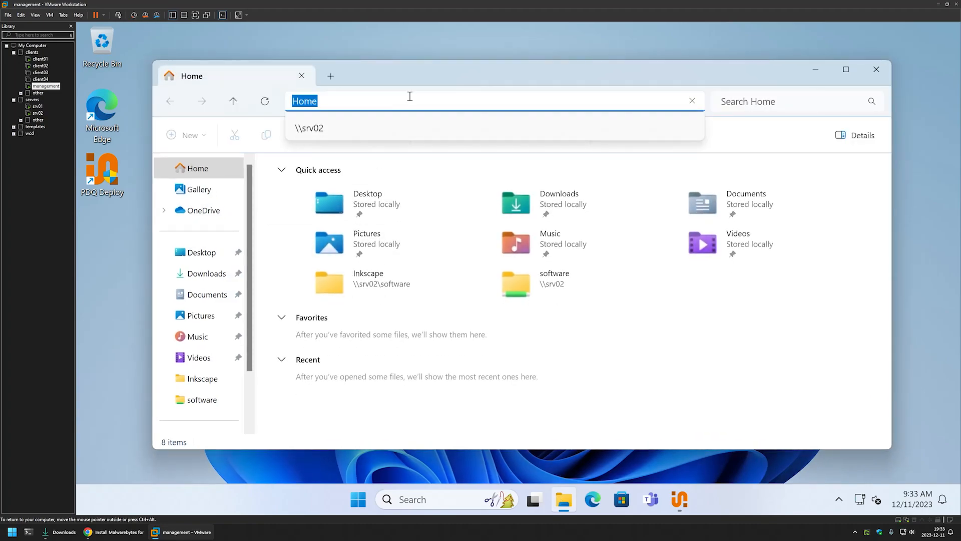
type("\\srv02")
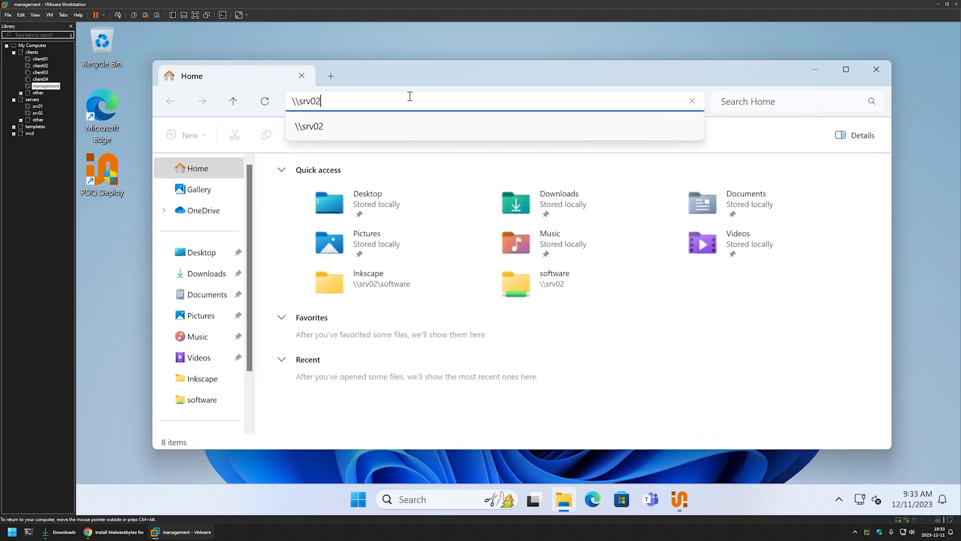
key("Return")
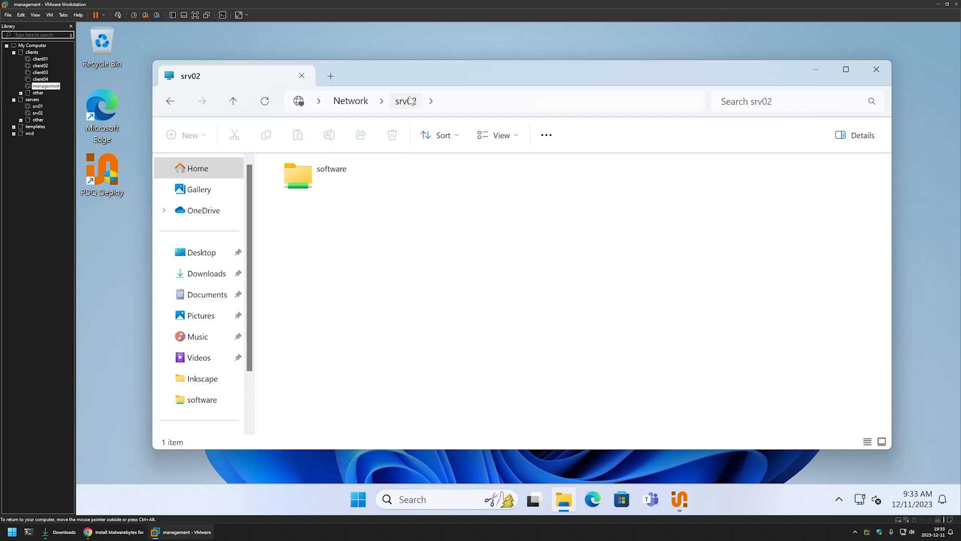
double_click(337, 182)
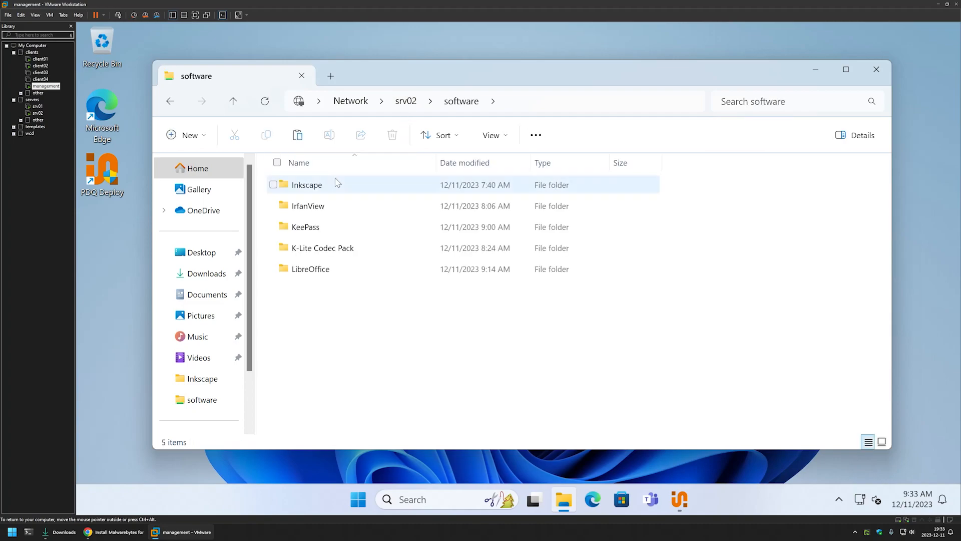
- Create a folder named Malwarebytes in the software share and paste the copied MBSetup installer into it
right_click(296, 293)
mouse_move(365, 201)
left_click(503, 205)
type("M")
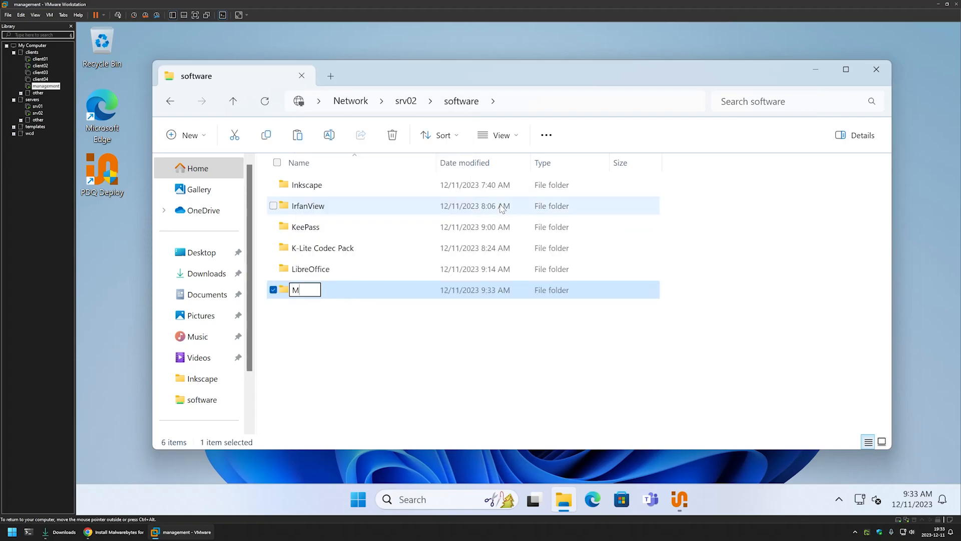
type("alwarebytes")
key("Return")
key("Return")
right_click(293, 206)
left_click(307, 216)
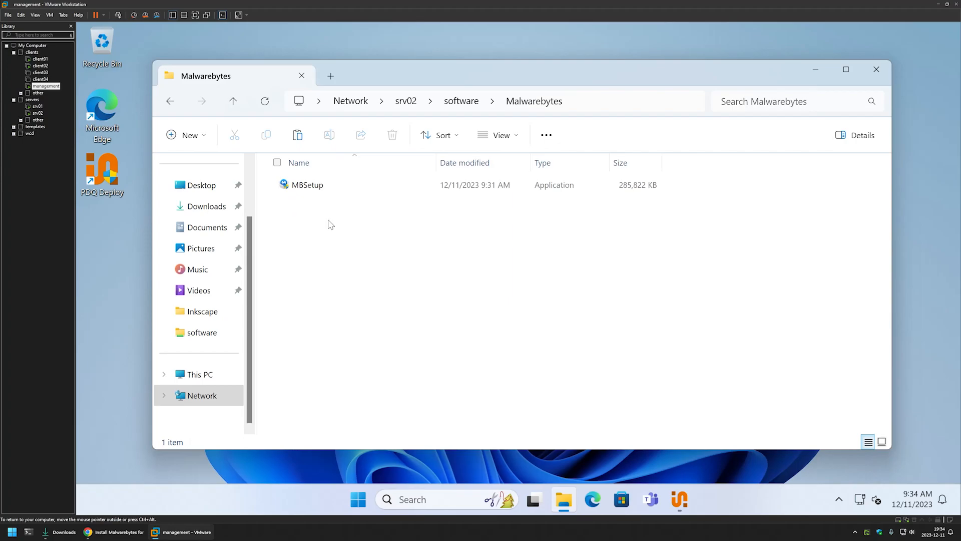
- Switch to PDQ Deploy and create a new package named Malwarebytes under Packages
left_click(679, 499)
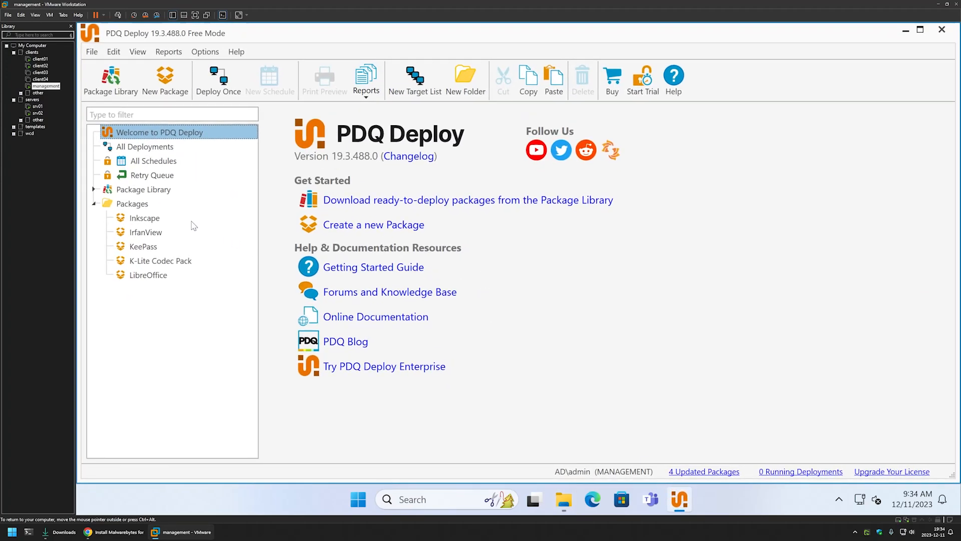
right_click(135, 209)
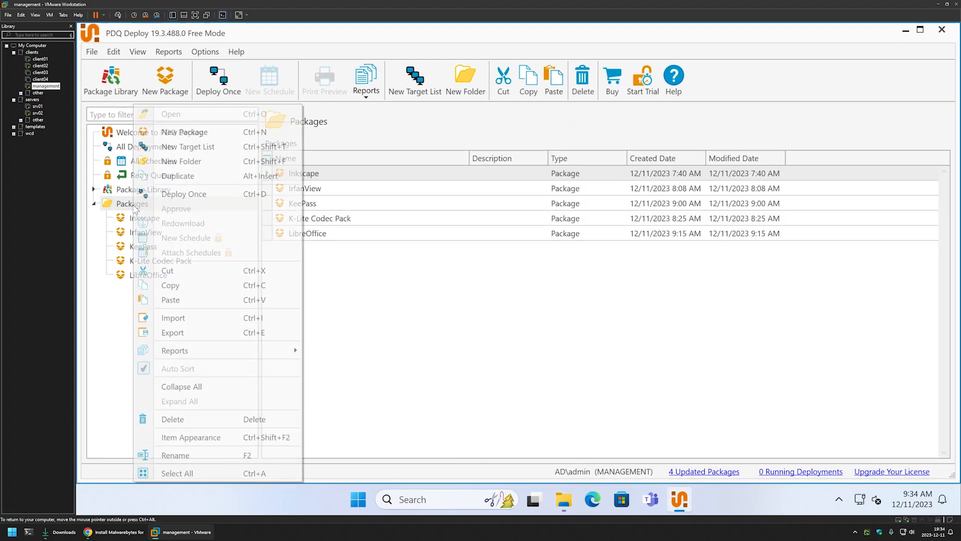
left_click(205, 132)
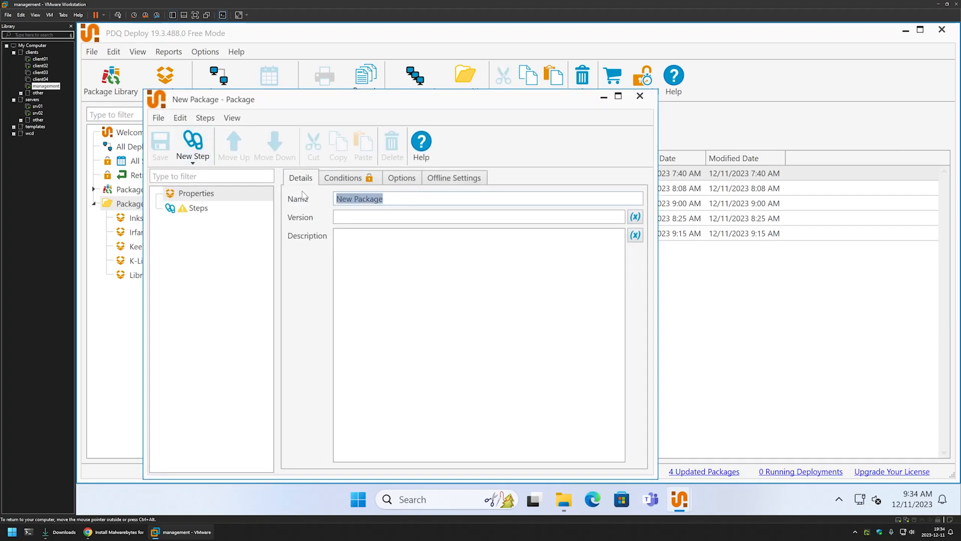
type("Malwar")
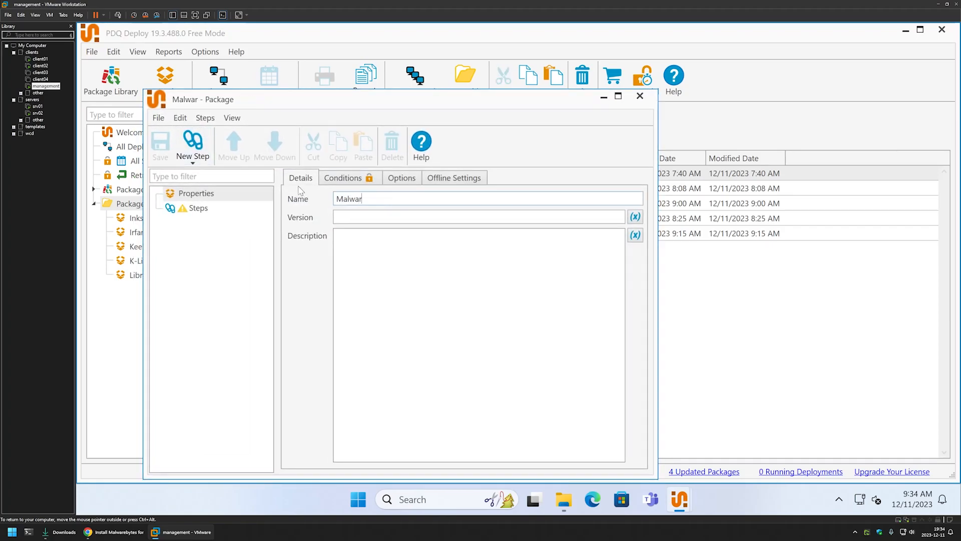
type("ebytes")
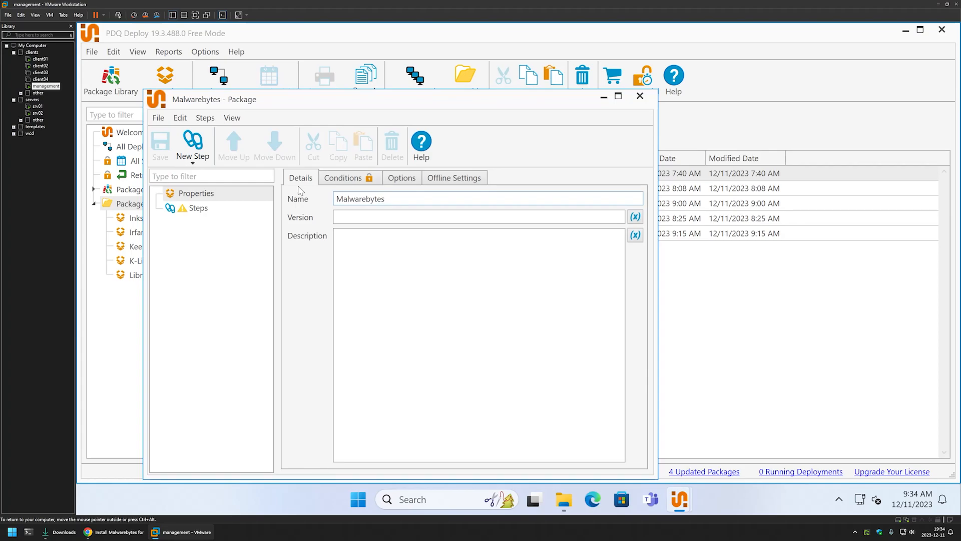
- Add an Install step to the Malwarebytes package and choose \\srv02\software\Malwarebytes\MBSetup.exe as its install file
left_click(198, 209)
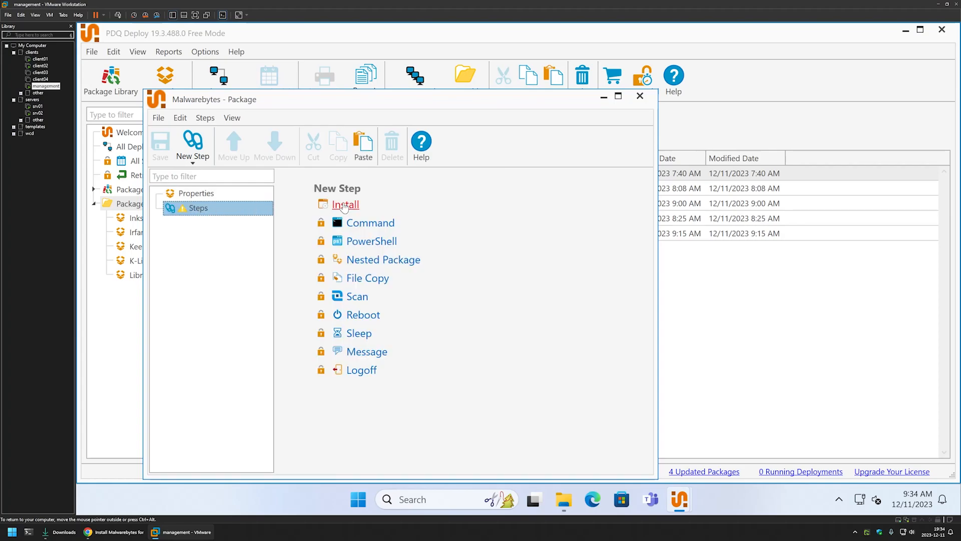
left_click(354, 204)
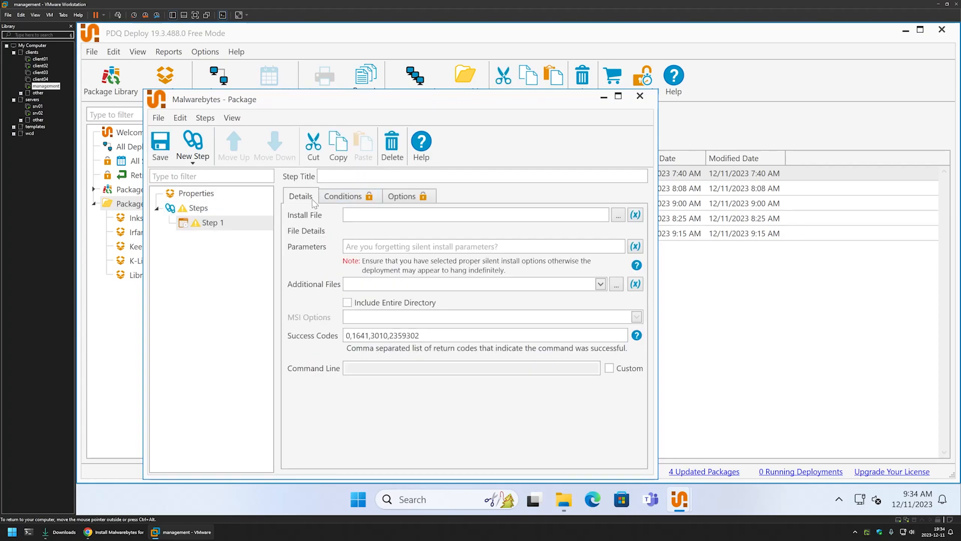
left_click(618, 215)
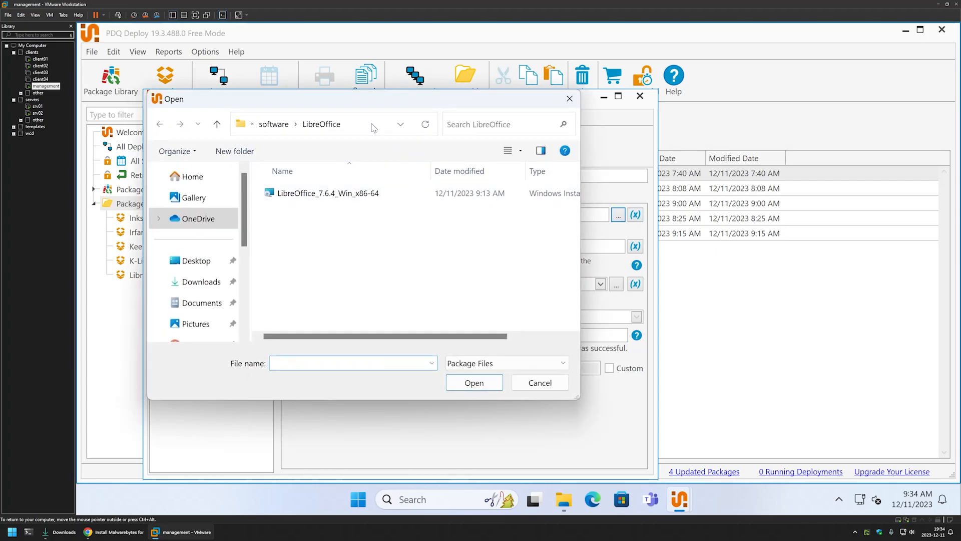
left_click(368, 123)
type("\\\\")
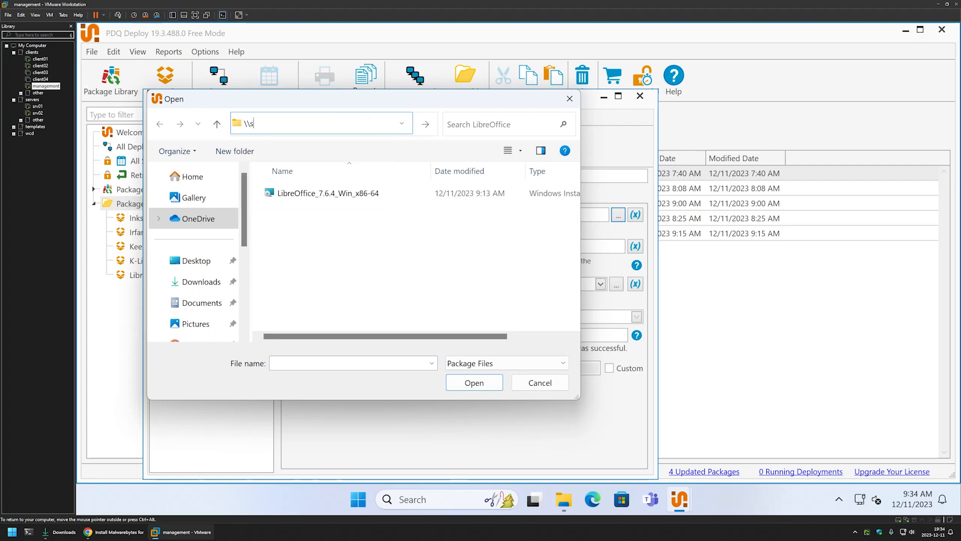
type("srv02")
key("Return")
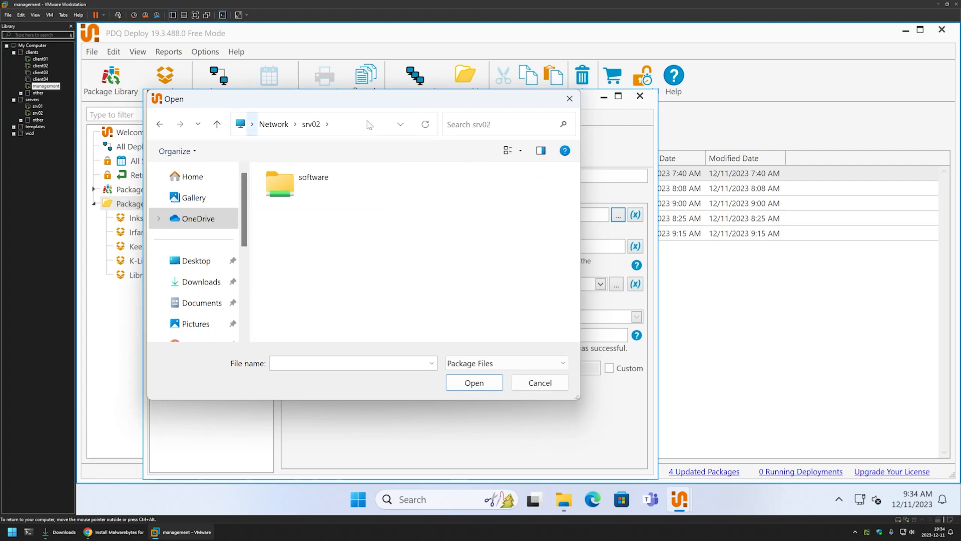
double_click(323, 180)
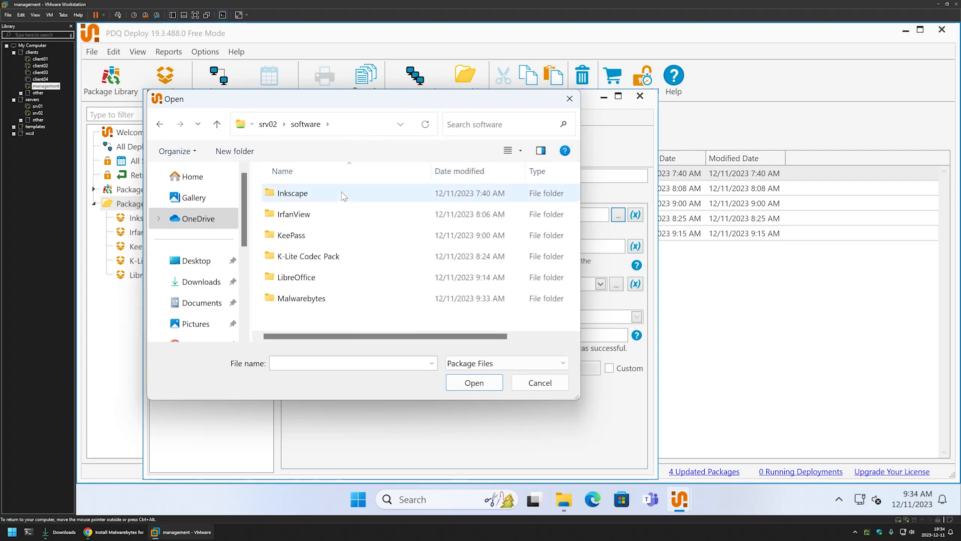
double_click(315, 299)
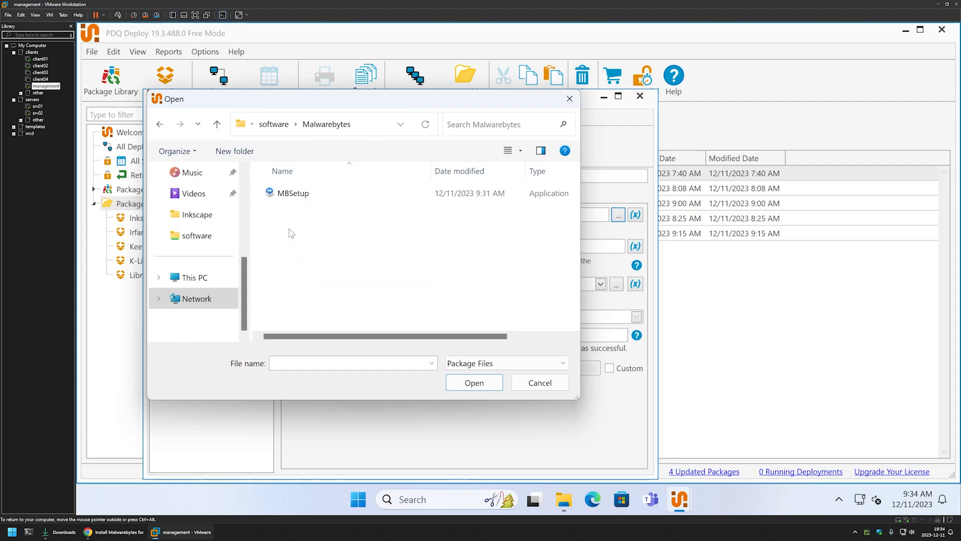
double_click(293, 196)
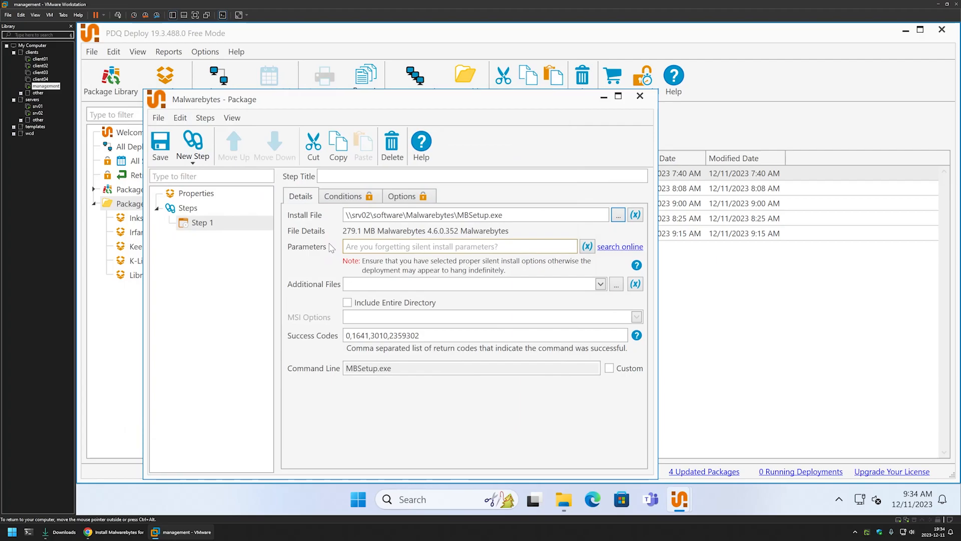
- Switch to Chrome and copy the silent switches /VERYSILENT /NORESTART from the pdq-deploy-free README on GitHub
left_click(115, 532)
left_click(56, 8)
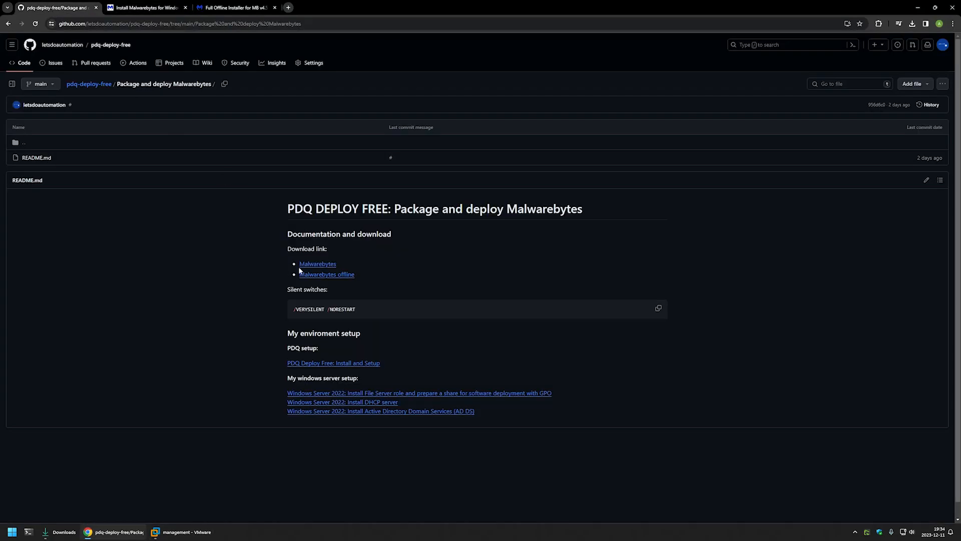
left_click_drag(371, 314, 277, 309)
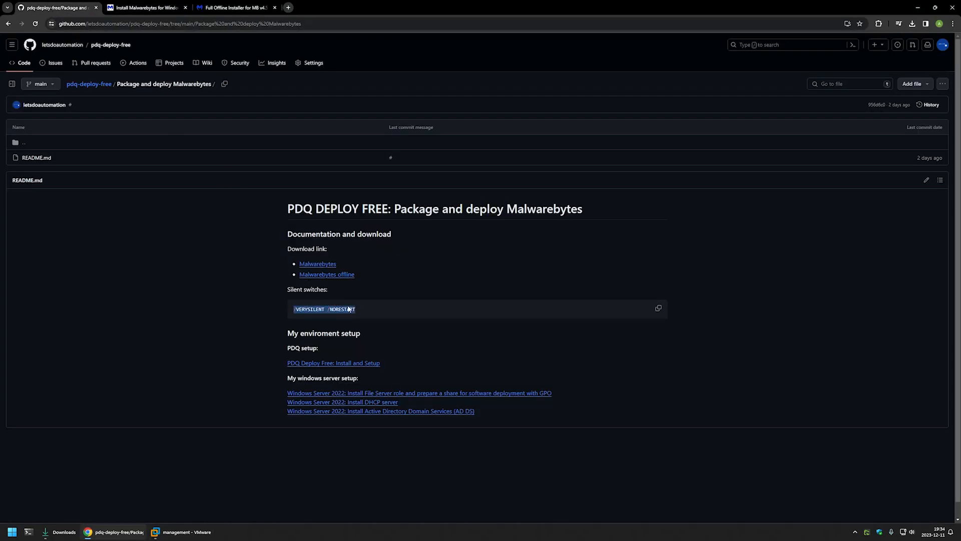
left_click(658, 309)
- Switch back to the management virtual machine, set the install parameters to /VERYSILENT /NORESTART, and save and close the package
left_click(182, 532)
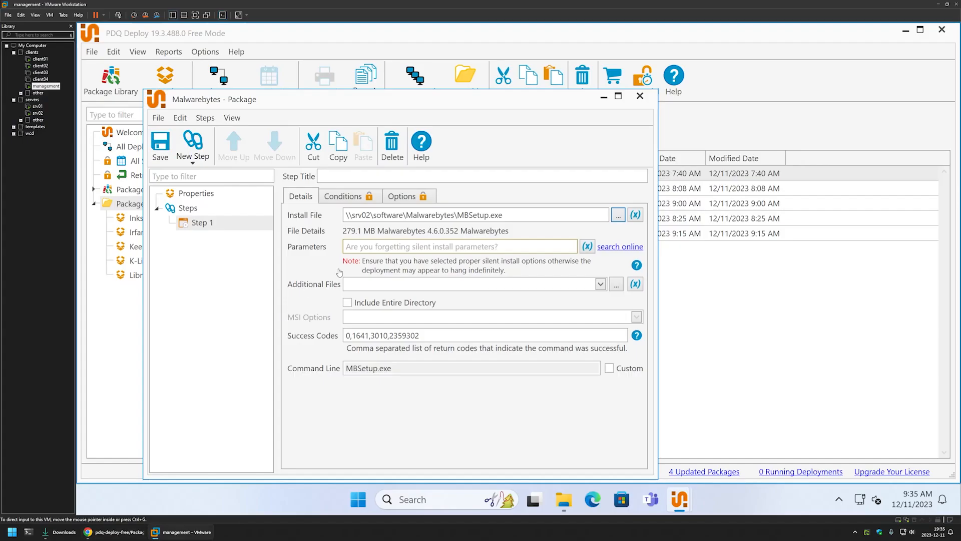
left_click(360, 246)
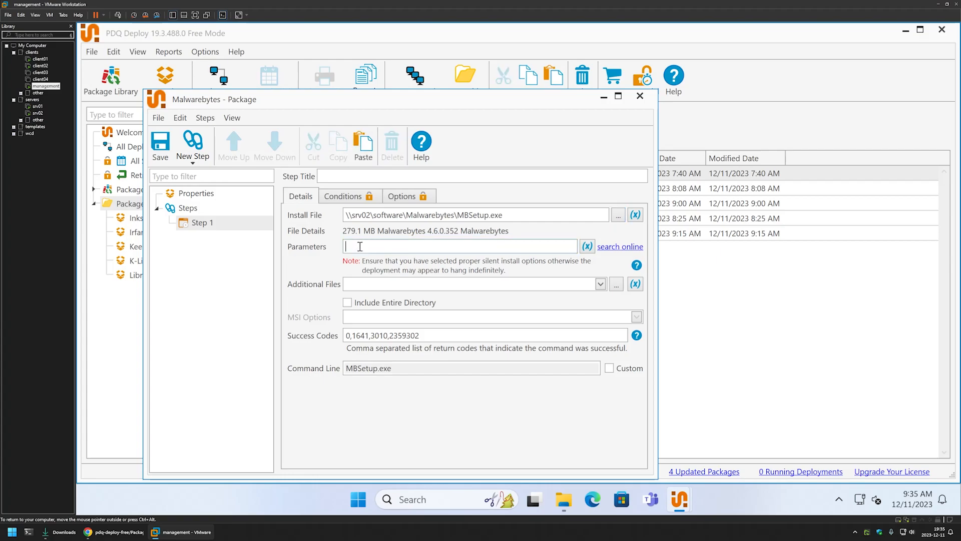
key("ctrl+v")
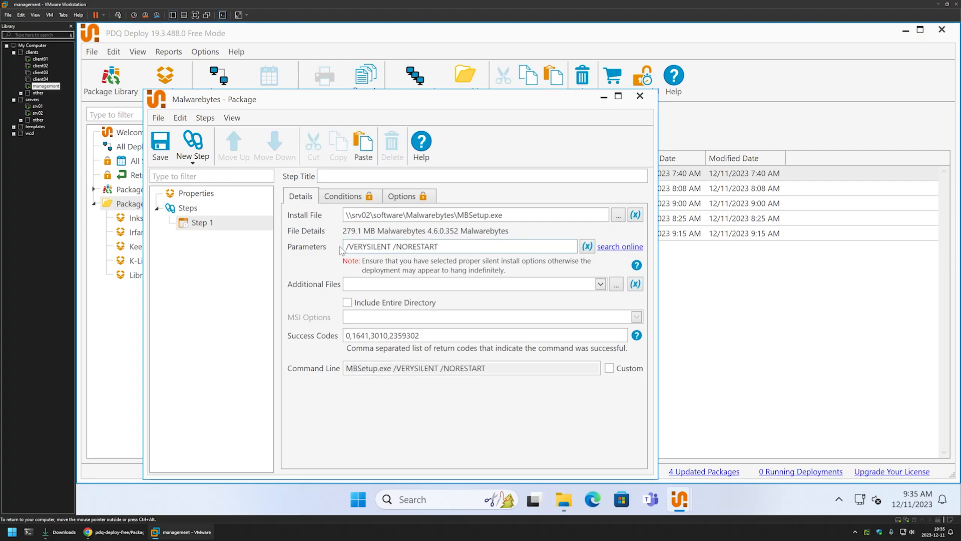
left_click(340, 248)
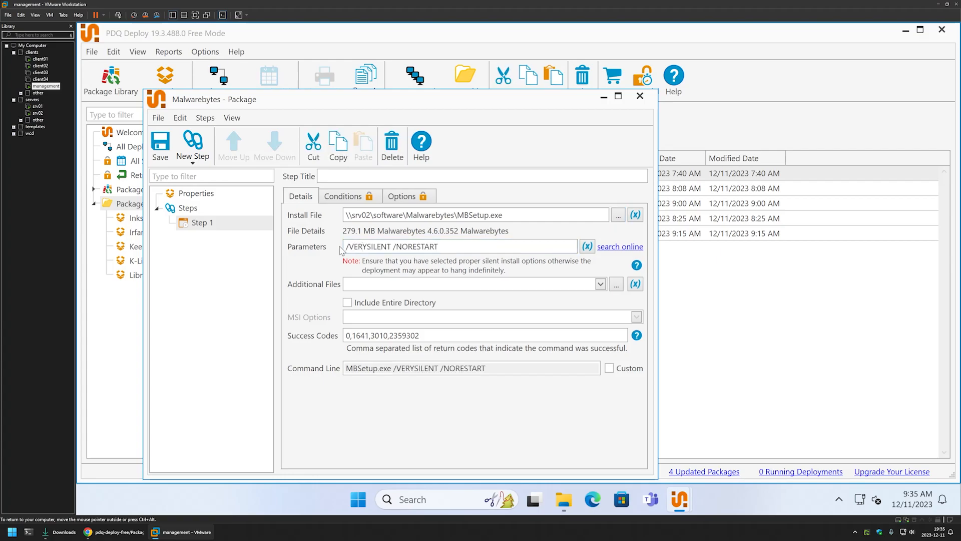
left_click(160, 144)
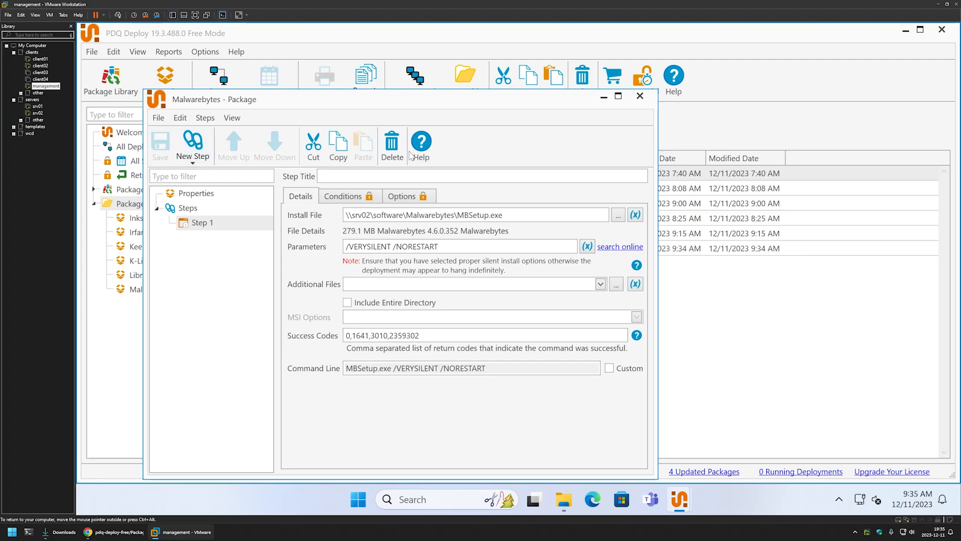
left_click(639, 96)
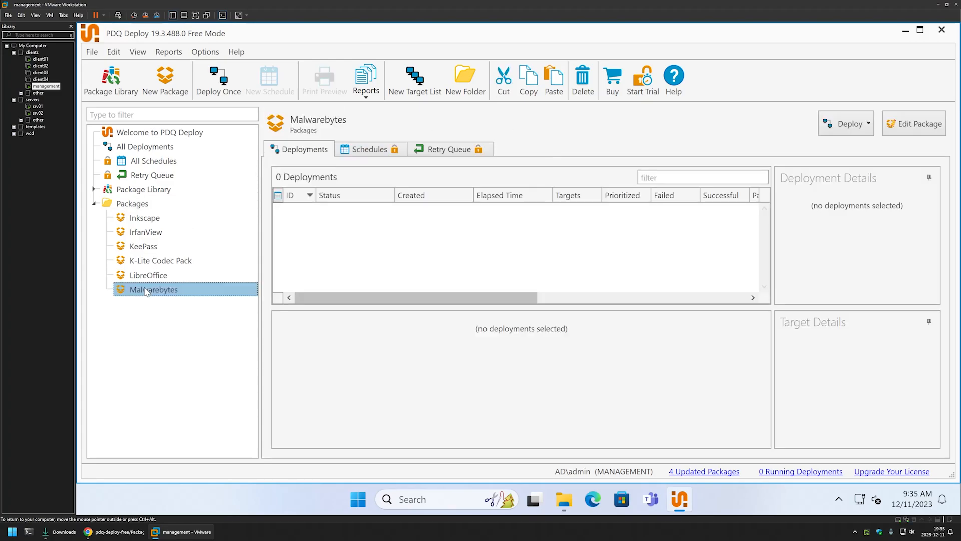
- Deploy the Malwarebytes package once to the Active Directory computers CLIENT01 and CLIENT02
left_click(846, 125)
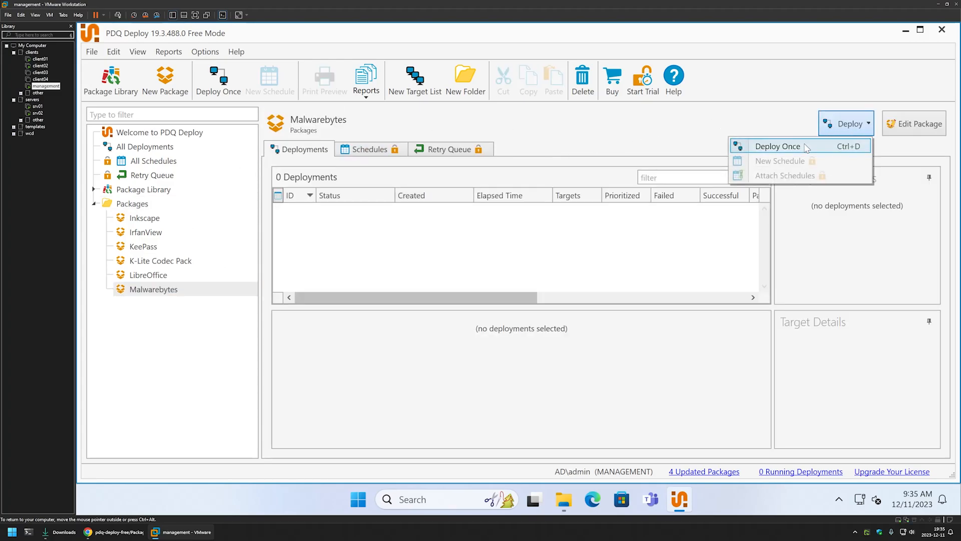
left_click(804, 147)
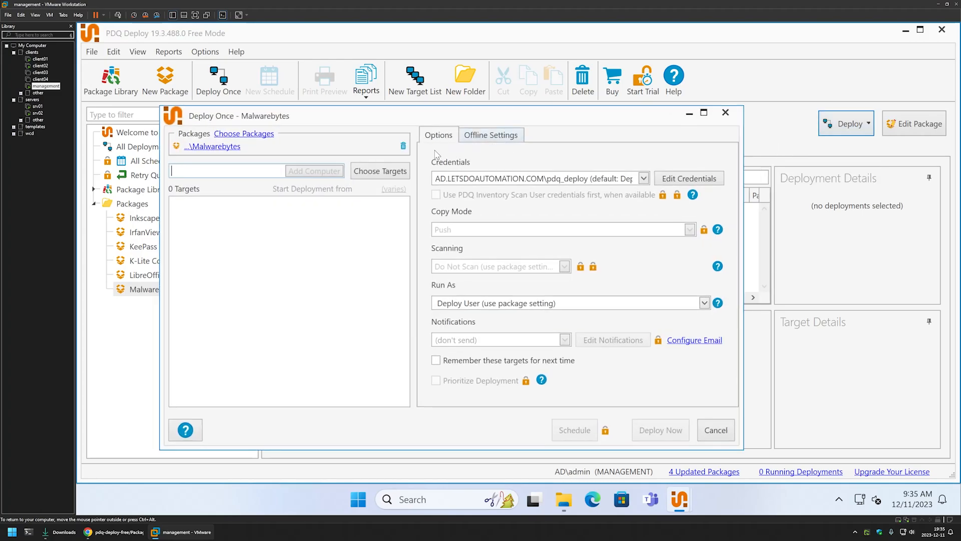
left_click(394, 174)
mouse_move(360, 190)
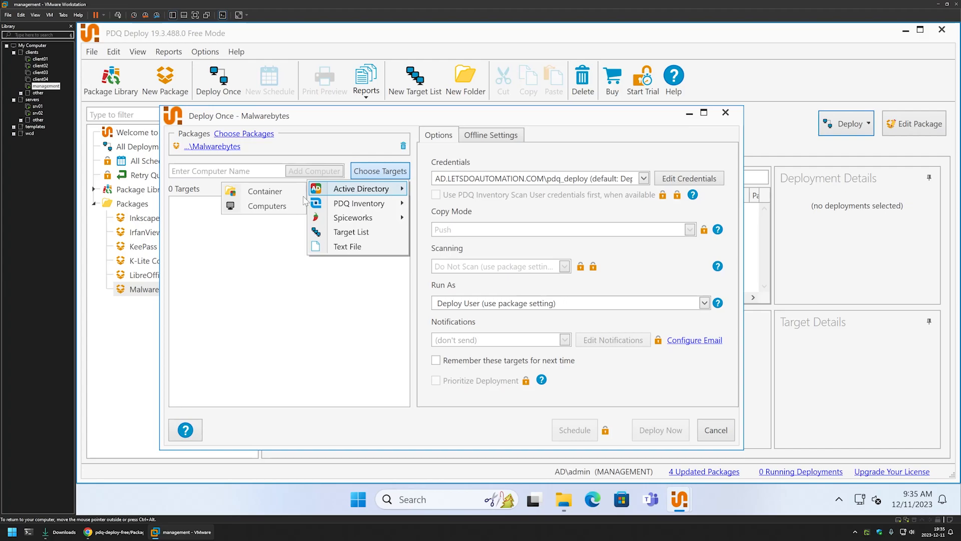
left_click(281, 205)
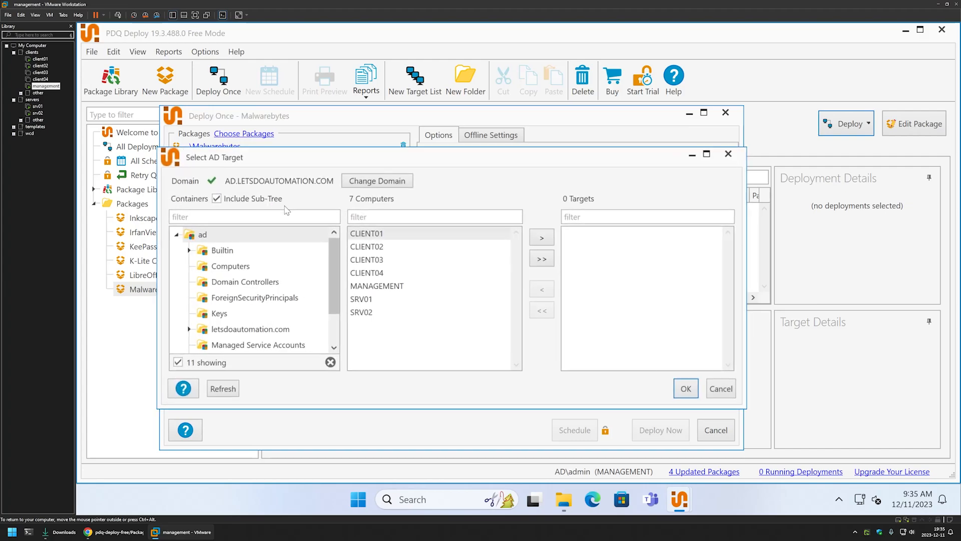
left_click(387, 239)
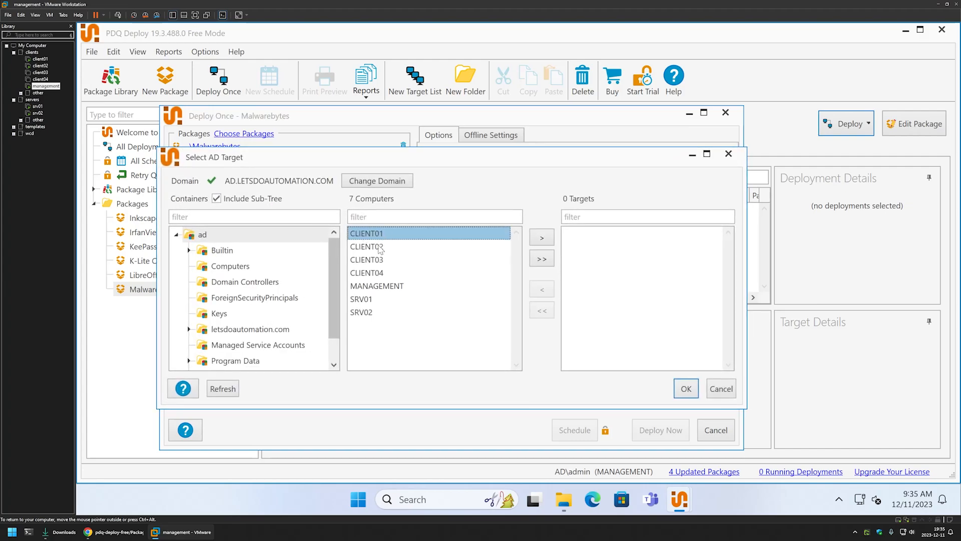
left_click(379, 248, "ctrl")
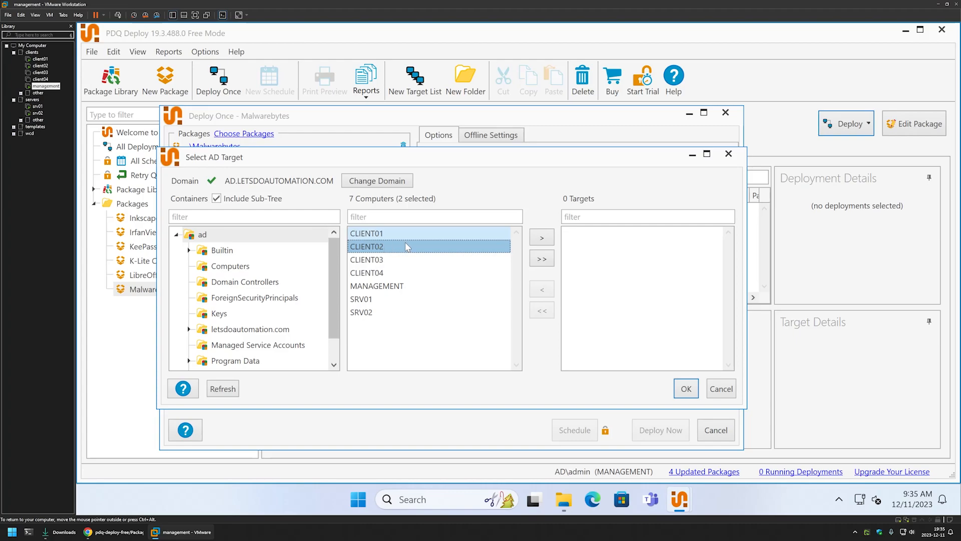
left_click(548, 242)
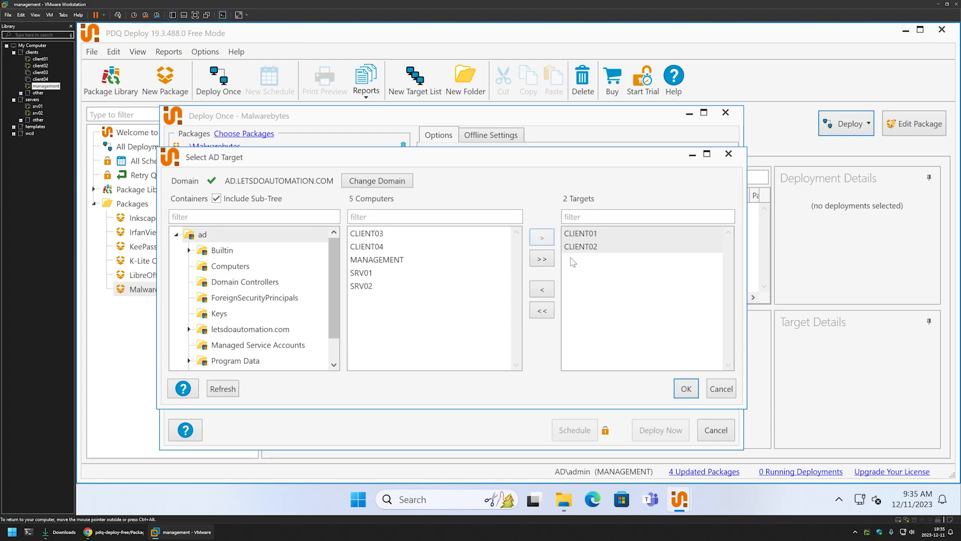
left_click(688, 389)
left_click(661, 427)
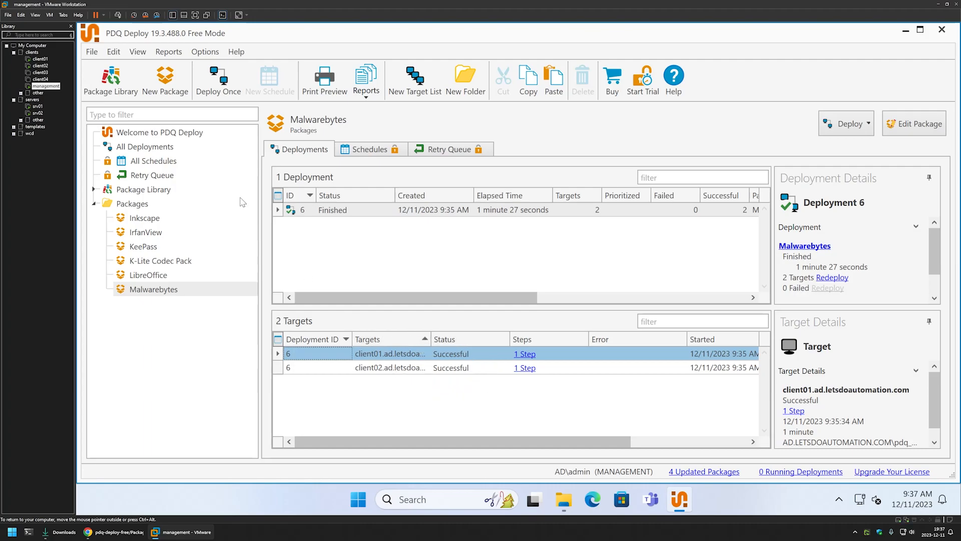
- Switch to the client01 virtual machine and launch Malwarebytes from its desktop
left_click(41, 59)
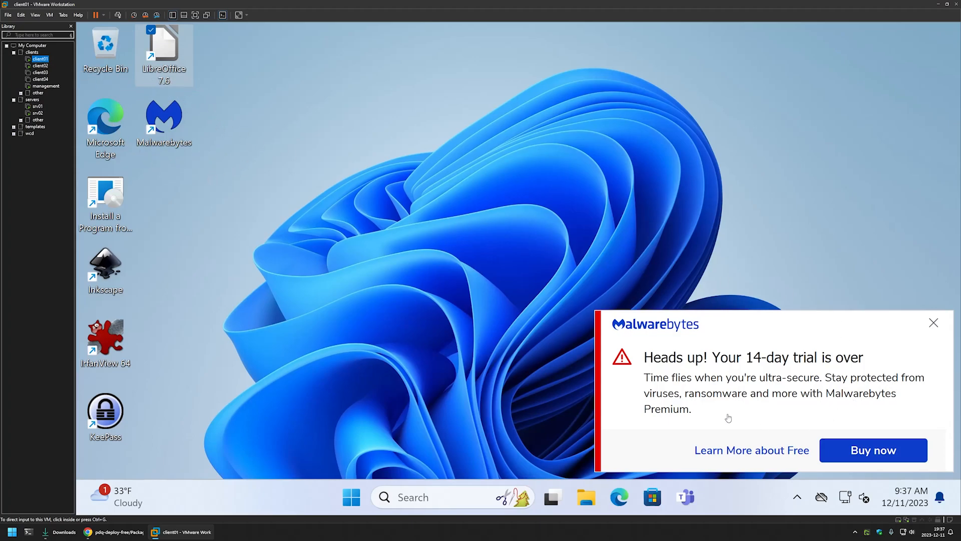
left_click(259, 175)
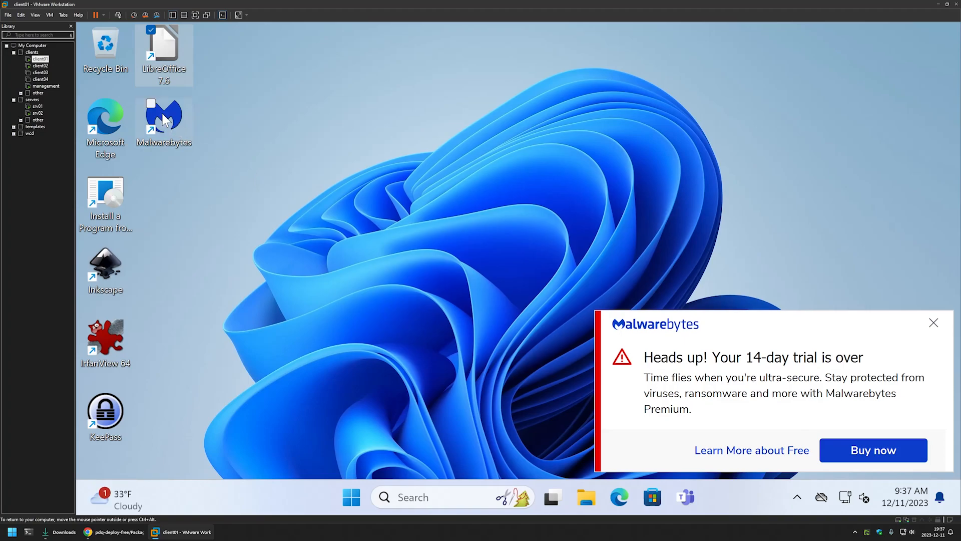
double_click(165, 120)
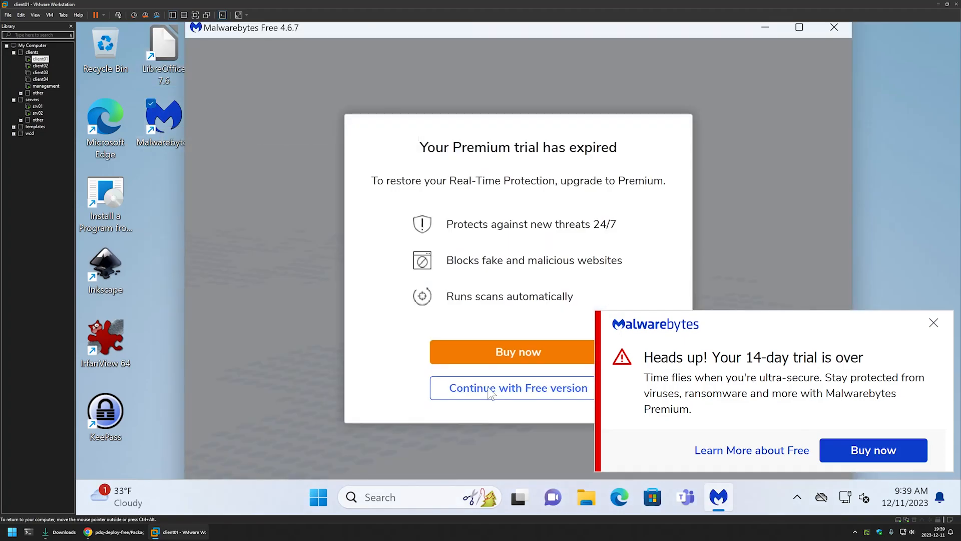
- Continue with the free version of Malwarebytes, skipping the Premium offer and optional email, and dismiss the mobile protection prompt
left_click(490, 393)
left_click(493, 352)
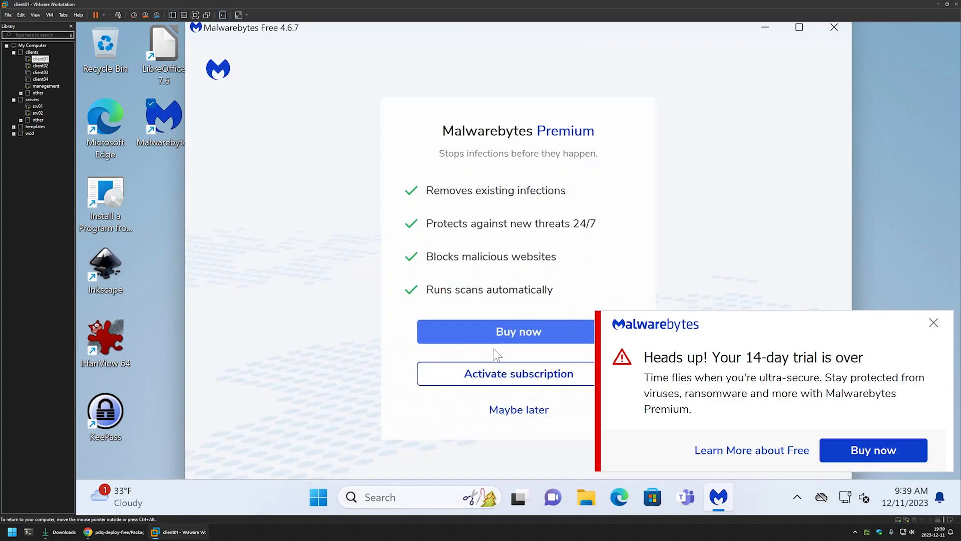
left_click(508, 411)
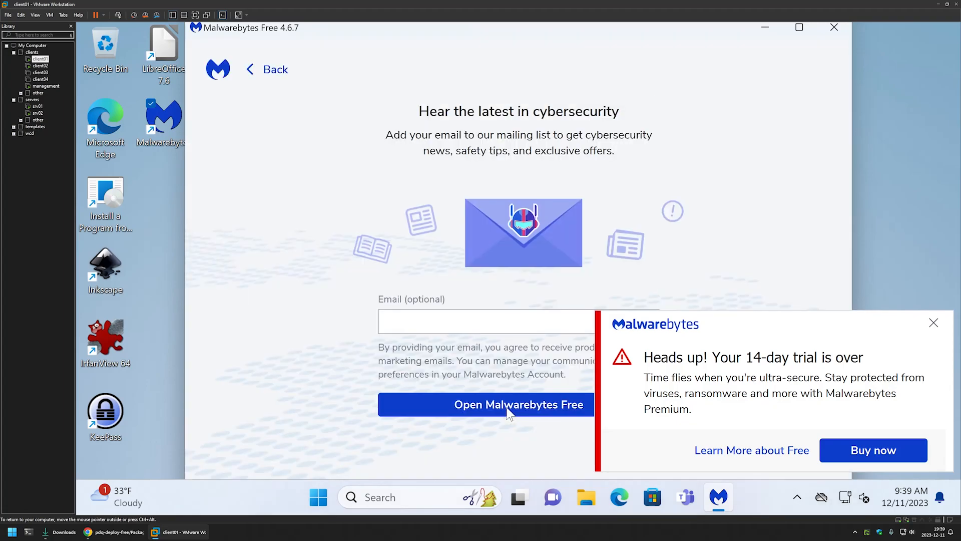
left_click(478, 400)
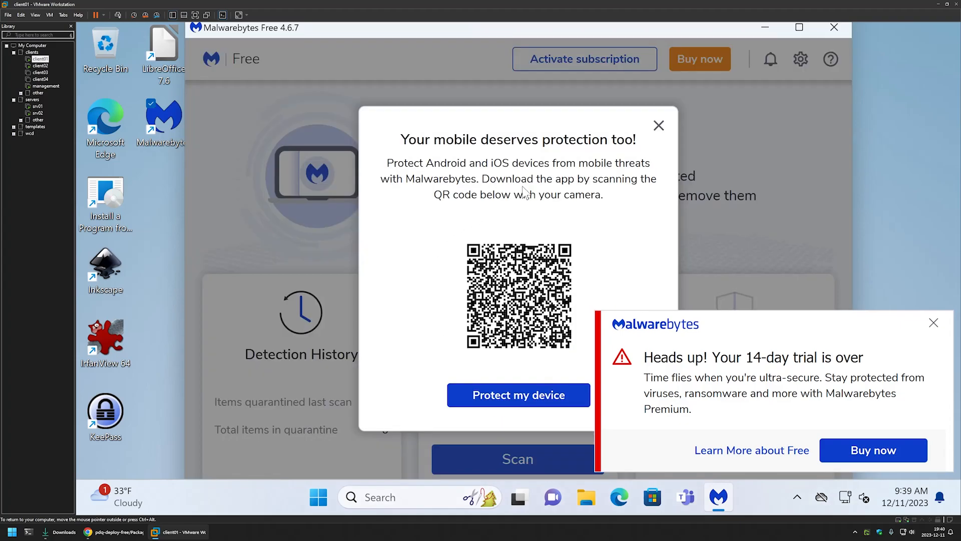
left_click(657, 124)
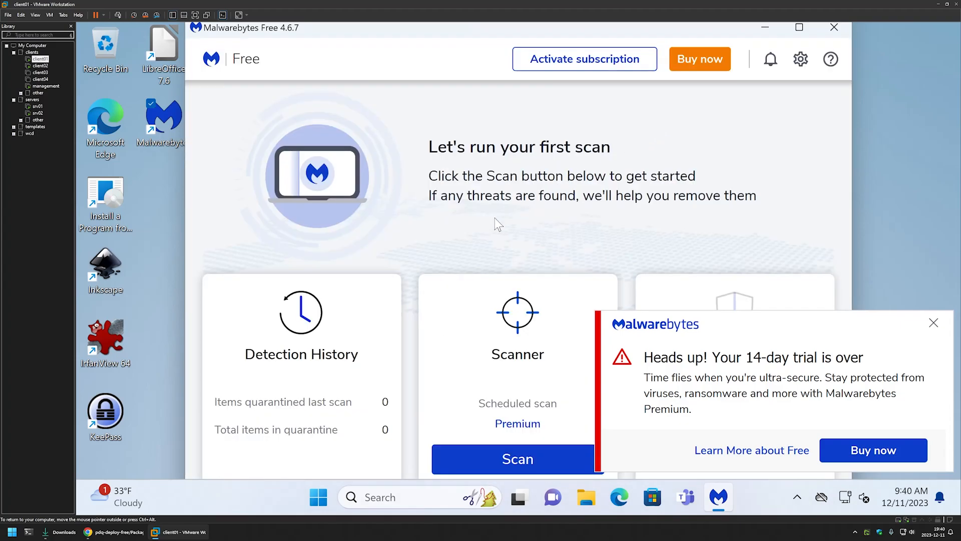